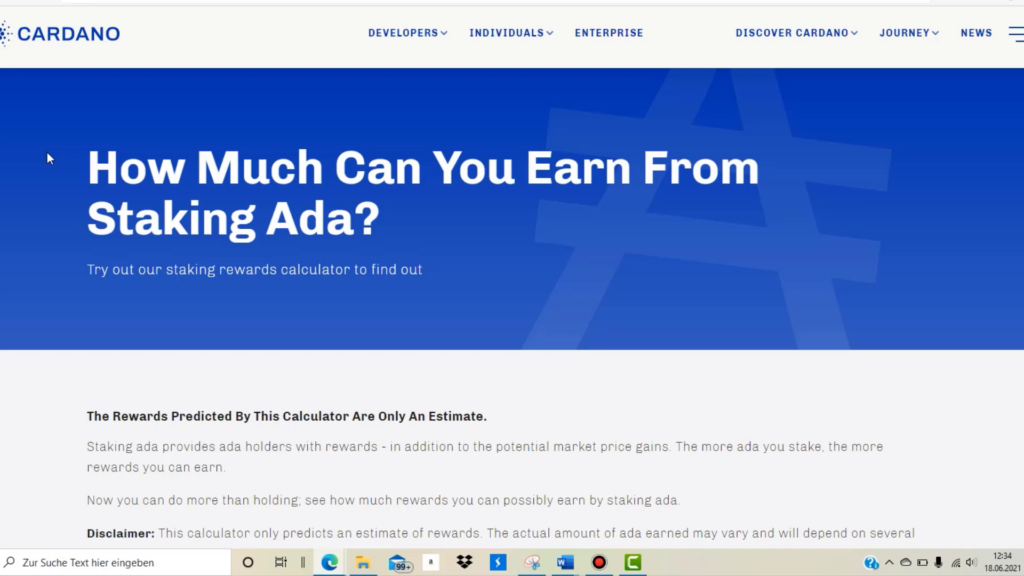
Step: Scroll past the disclaimer to the Delegate my stake calculator showing 100 ADA at 4.6083%
scroll(50, 158, "down", 1)
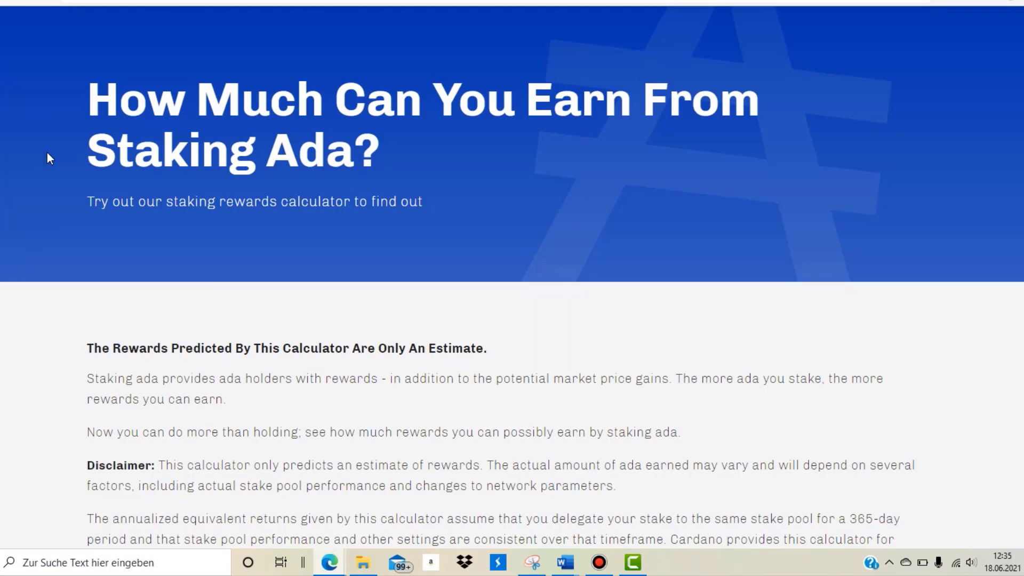
scroll(49, 158, "down", 2)
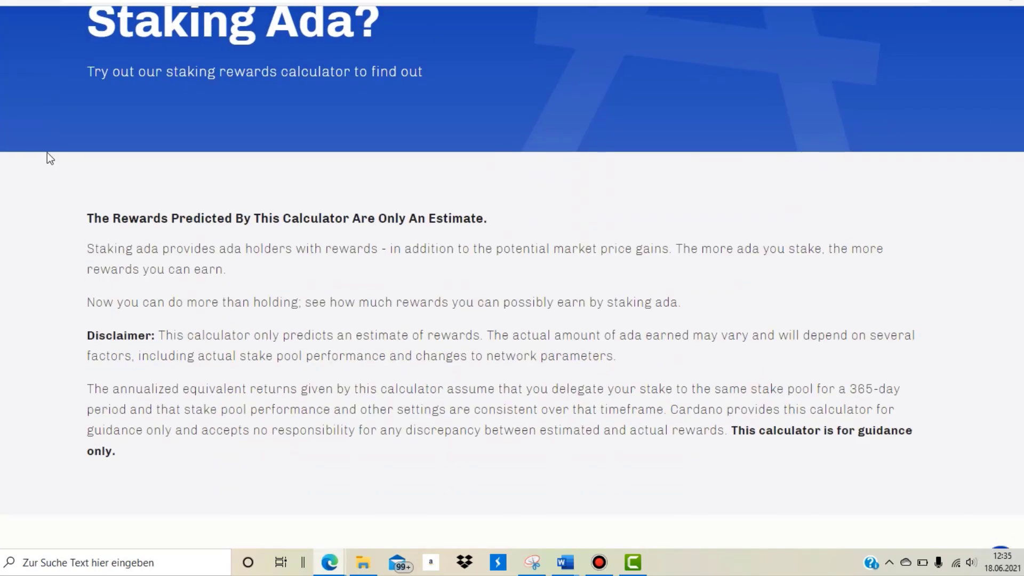
scroll(49, 158, "up", 1)
scroll(50, 158, "up", 2)
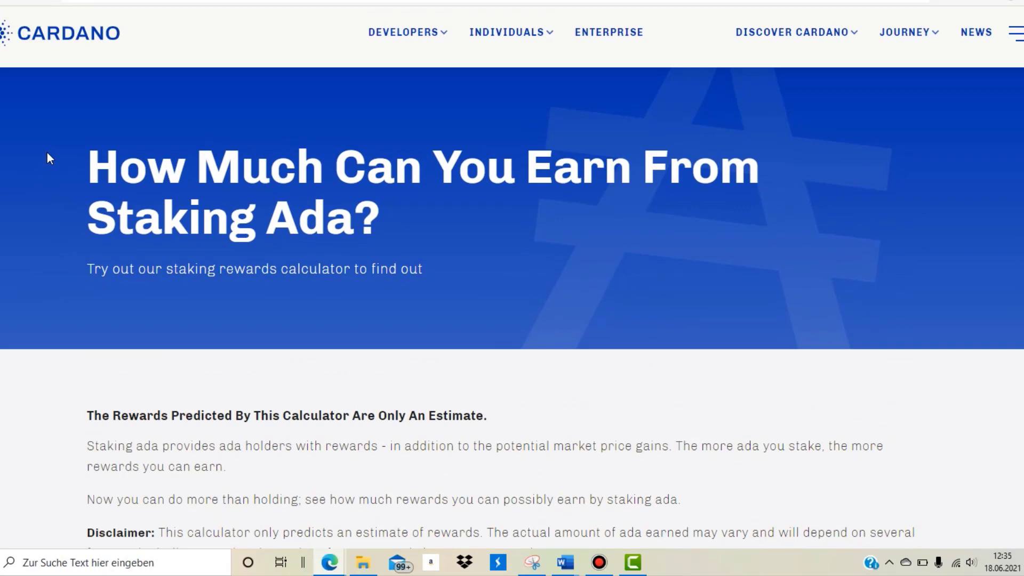
scroll(49, 158, "down", 3)
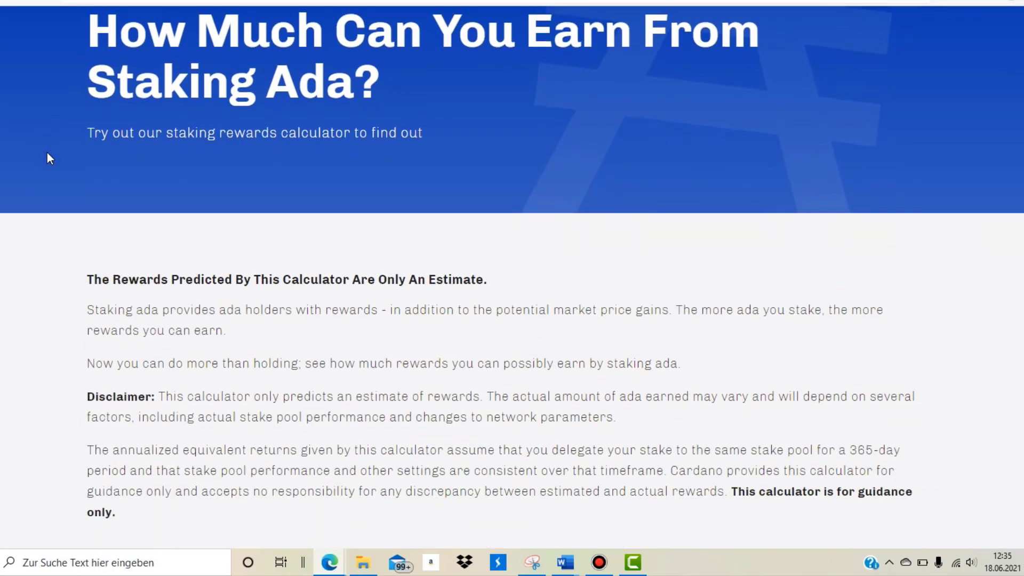
scroll(49, 158, "down", 4)
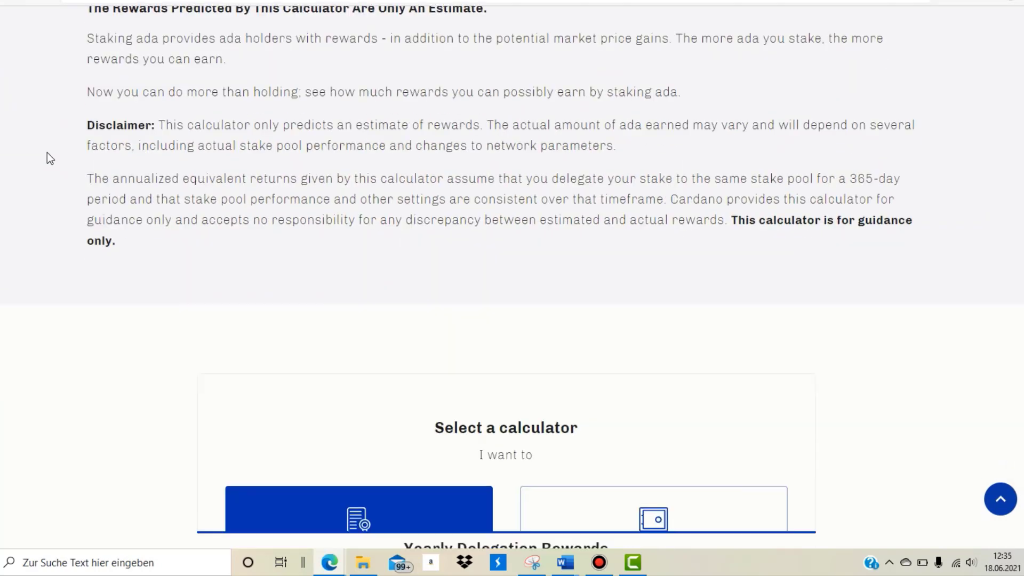
scroll(49, 159, "down", 5)
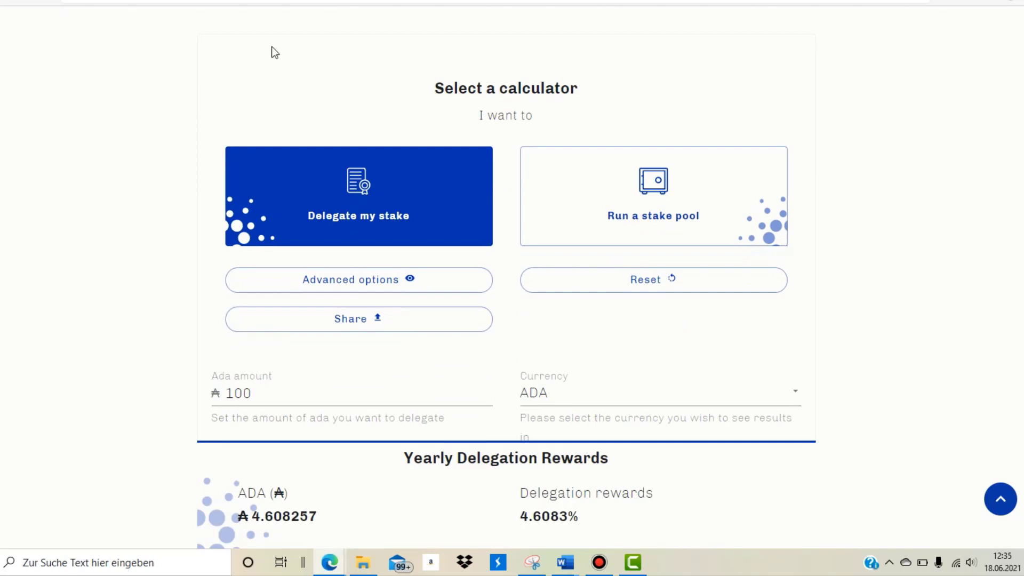
Step: Try Run a stake pool, return to Delegate my stake, and reveal Advanced options with the ₳68 fixed fee
left_click(640, 228)
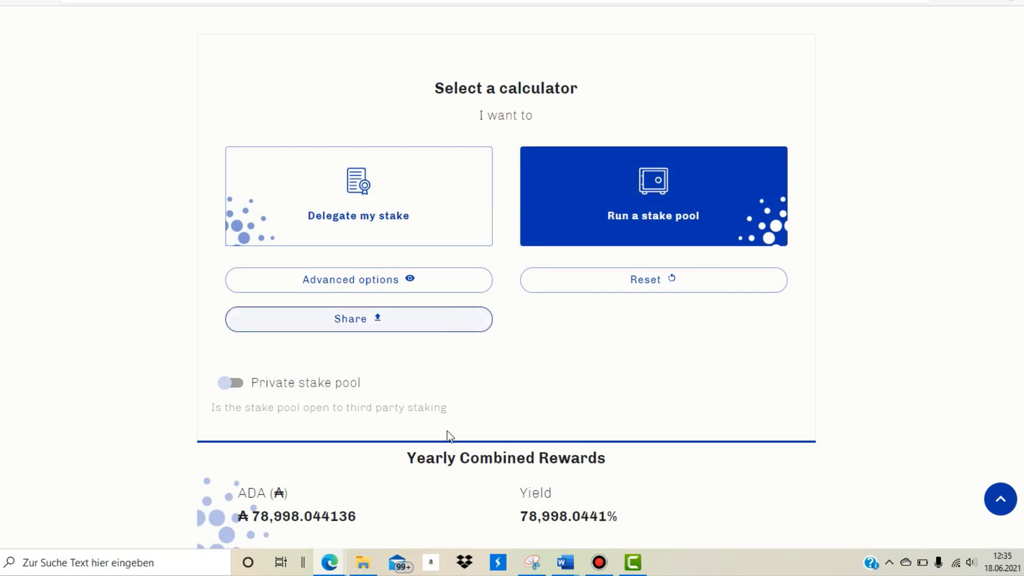
left_click(320, 233)
scroll(320, 234, "down", 3)
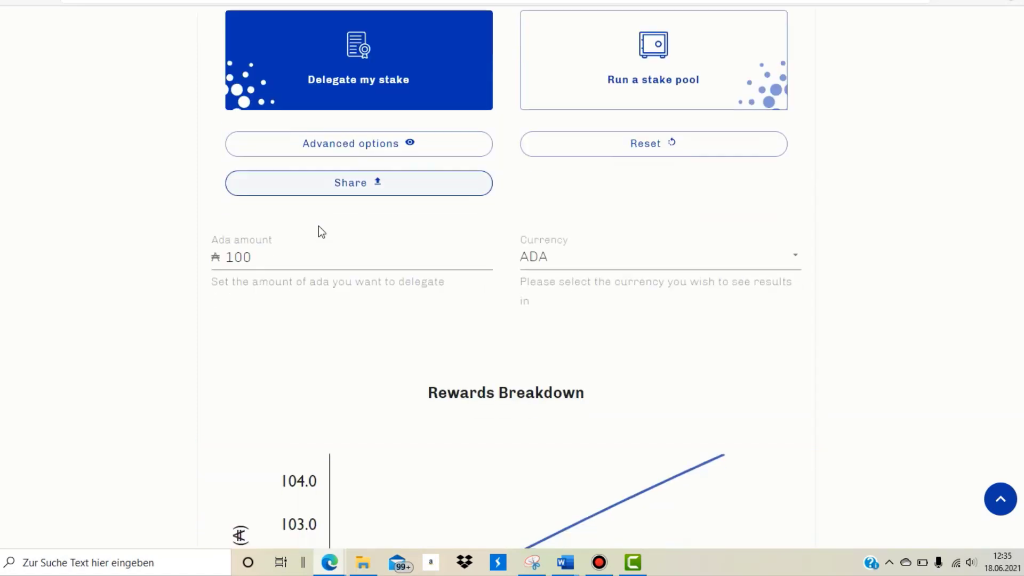
left_click(327, 145)
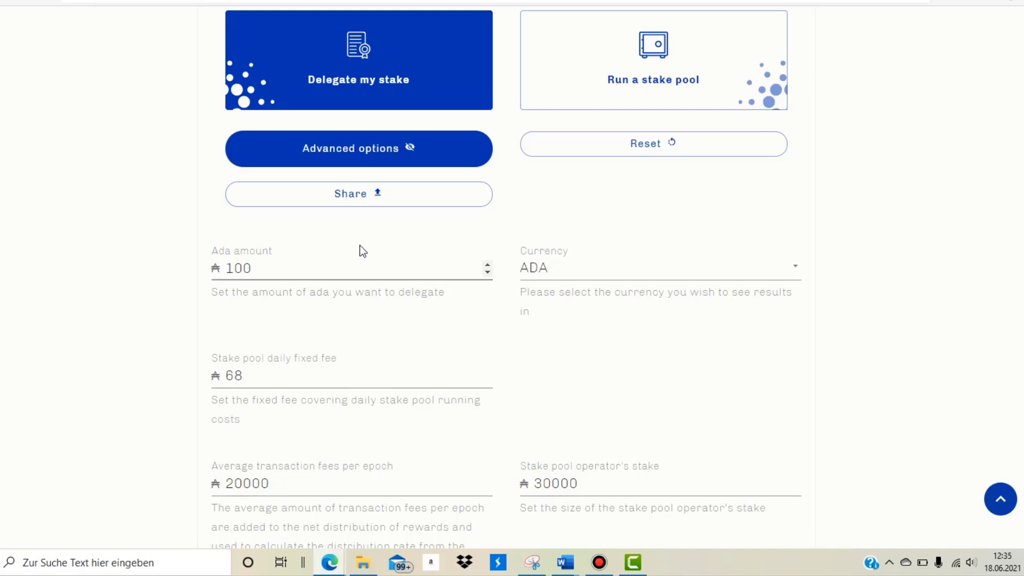
Step: Toggle Advanced options off and on, flip between calculator modes, and select the Ada amount field
left_click(346, 150)
left_click(350, 145)
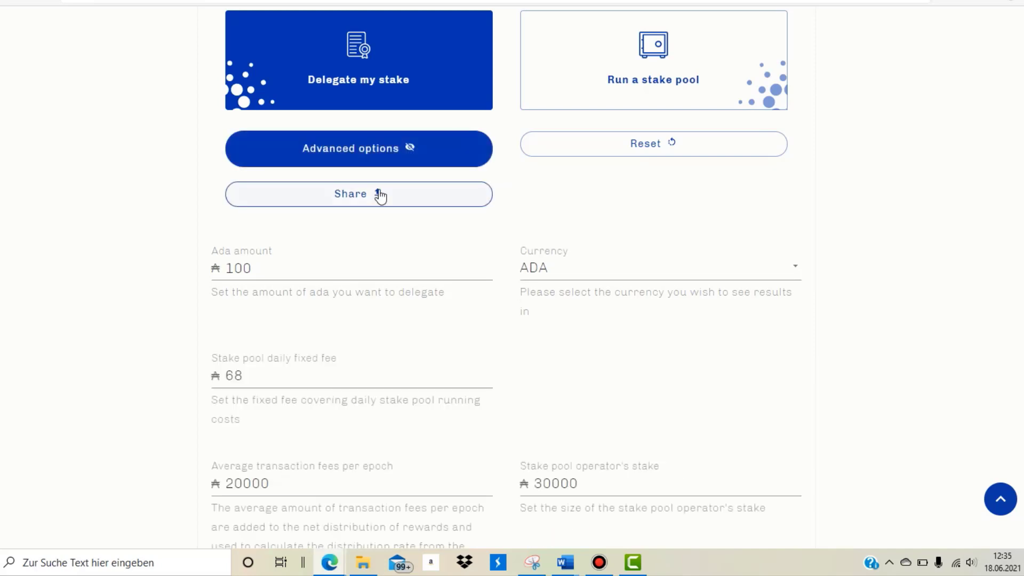
left_click(329, 156)
left_click(327, 156)
left_click(570, 91)
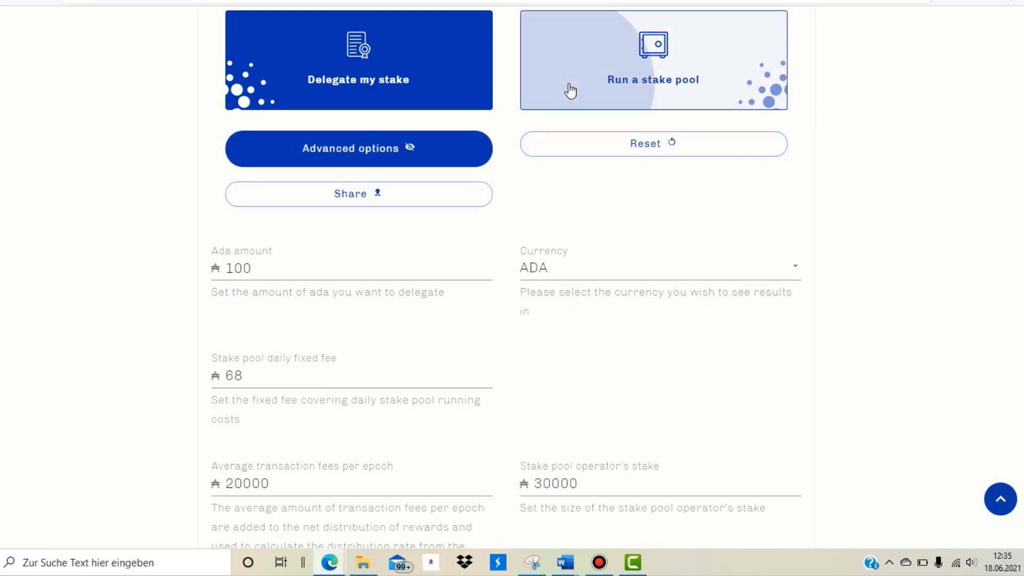
left_click(440, 43)
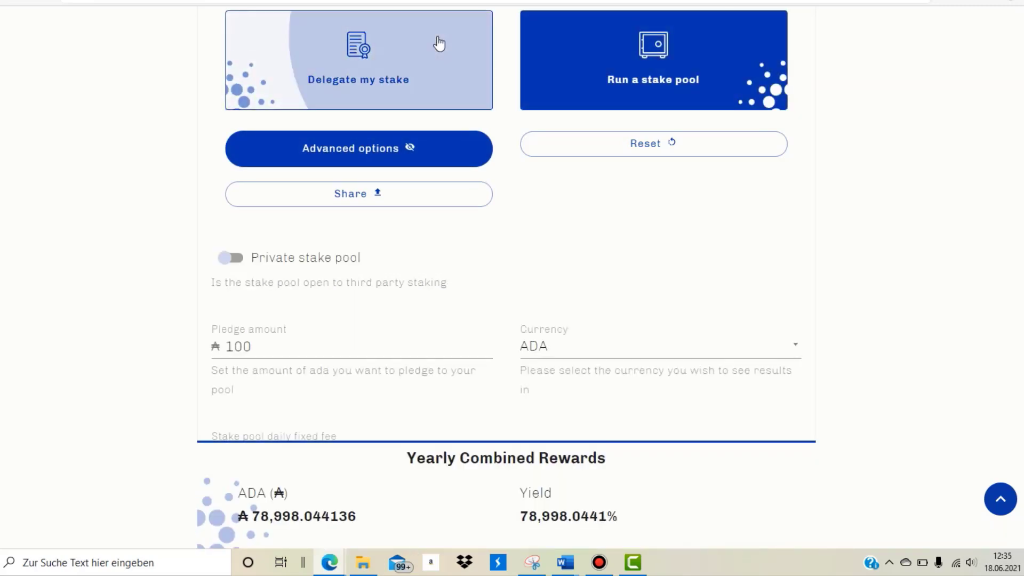
left_click(280, 272)
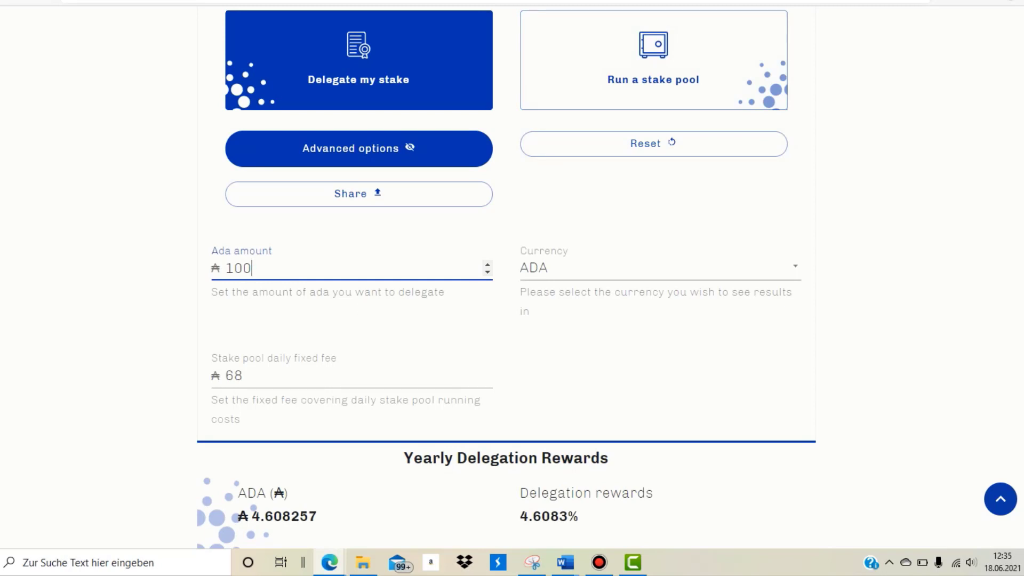
Step: Scroll through the advanced sliders to the Rewards Breakdown chart and back up to the 99 Ada amount
scroll(506, 224, "down", 5)
scroll(464, 208, "up", 5)
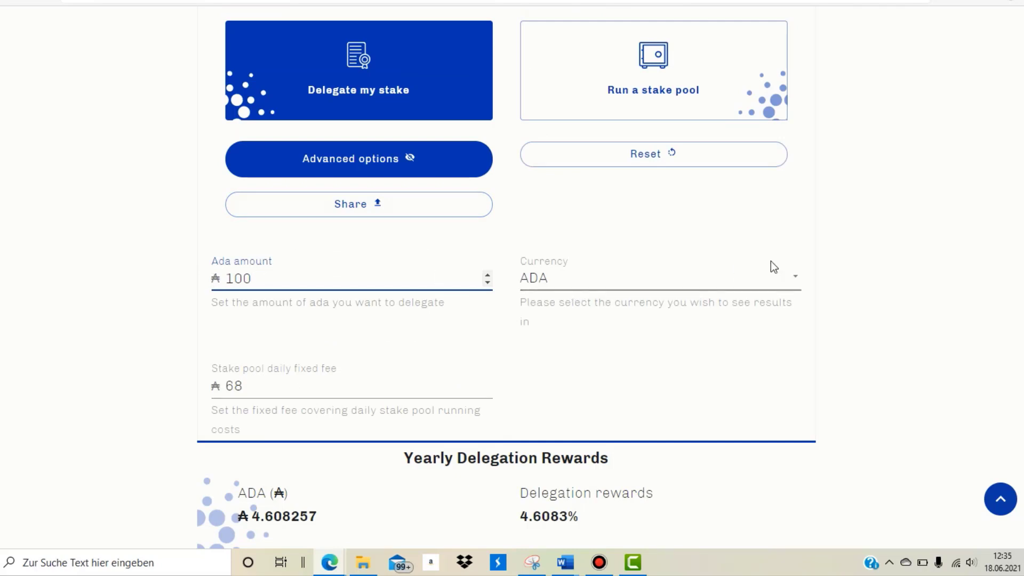
scroll(507, 219, "down", 2)
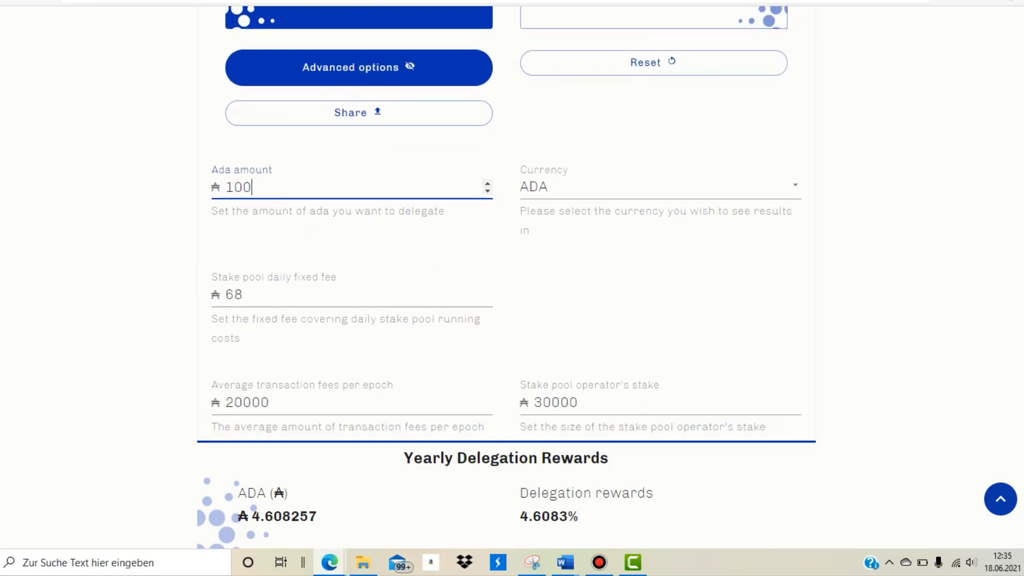
scroll(506, 219, "up", 3)
scroll(507, 218, "down", 1)
scroll(612, 276, "down", 8)
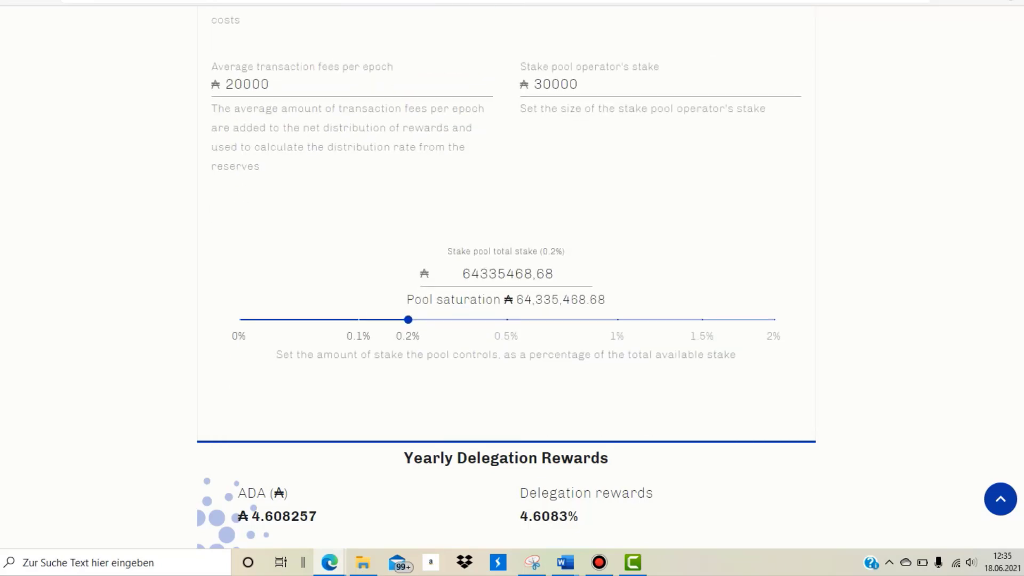
scroll(612, 275, "up", 1)
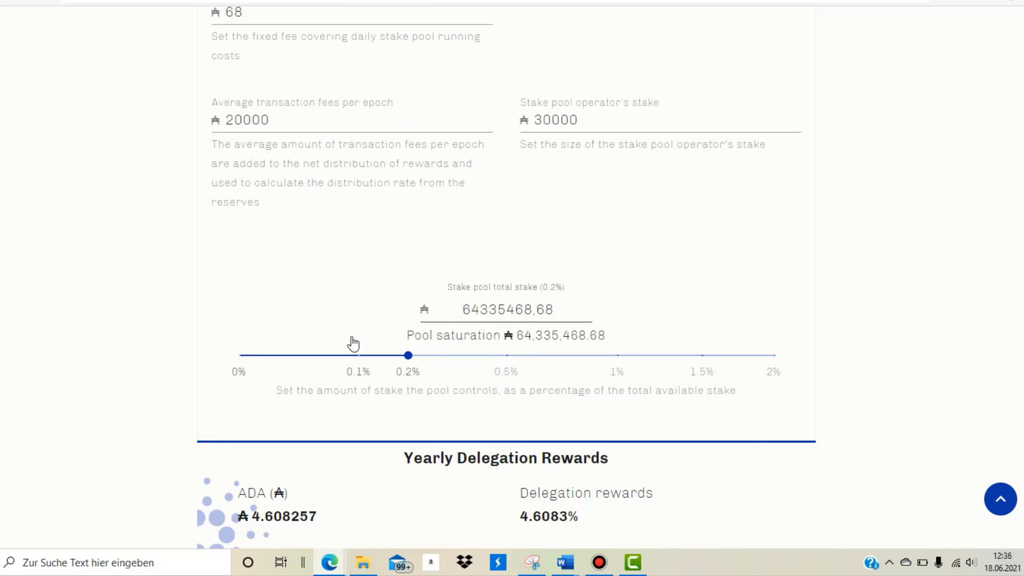
scroll(507, 213, "down", 15)
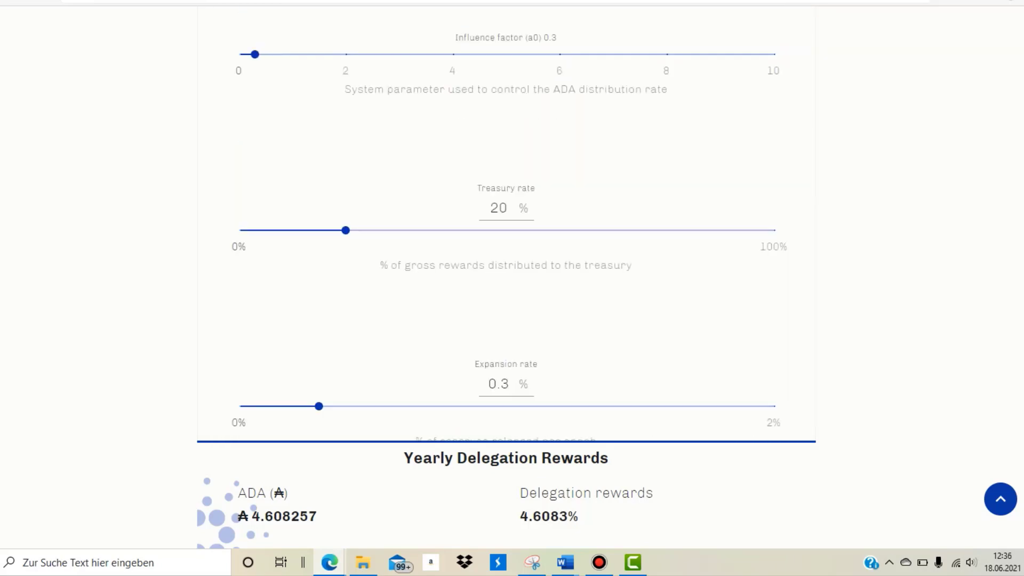
scroll(507, 302, "up", 1)
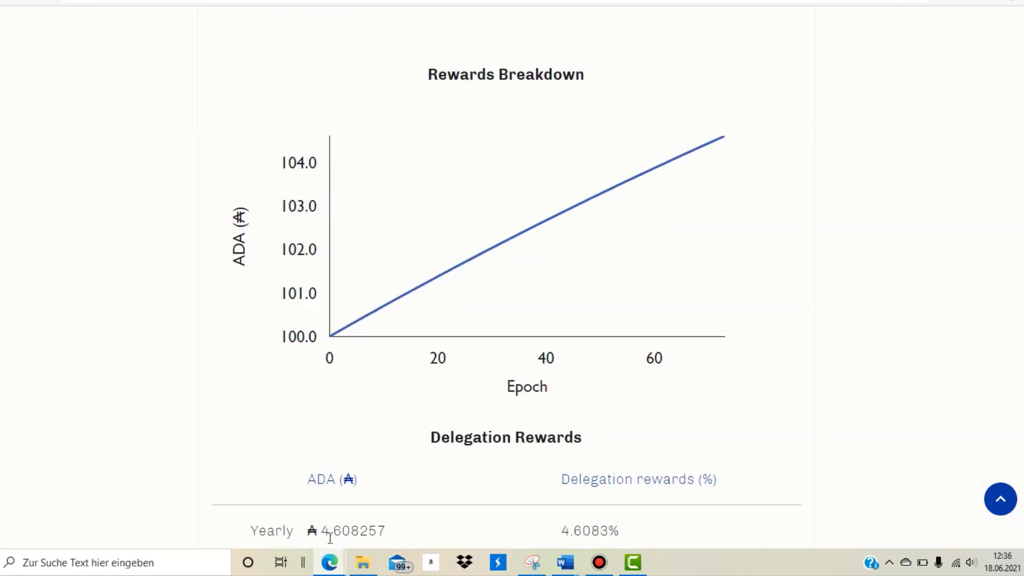
scroll(213, 434, "down", 3)
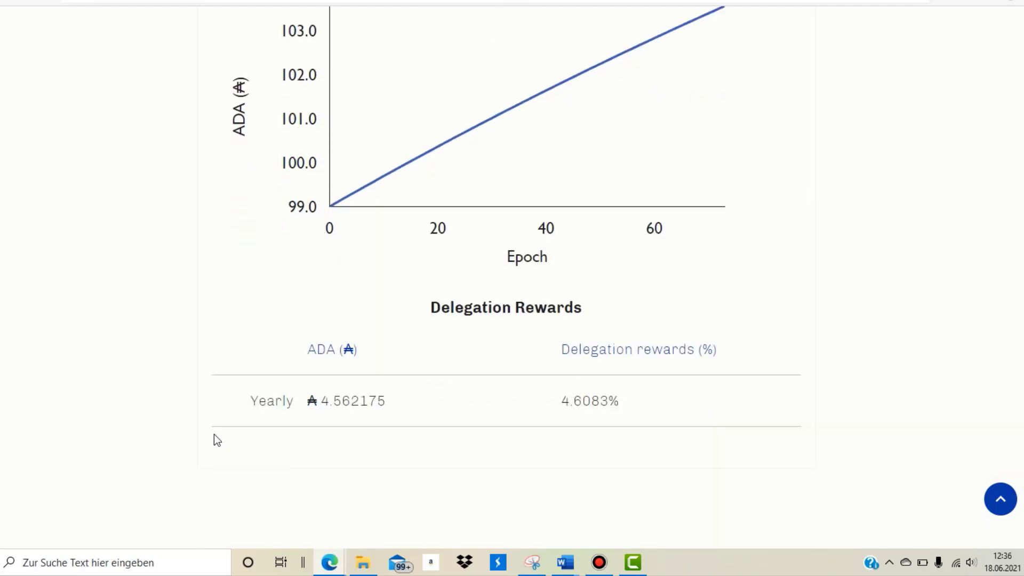
scroll(437, 197, "up", 10)
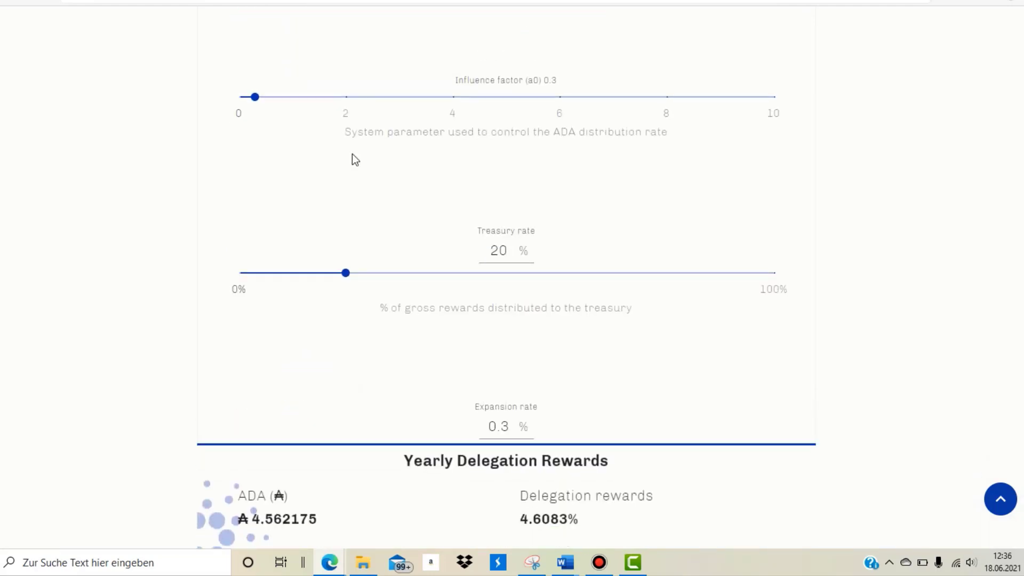
scroll(270, 86, "up", 12)
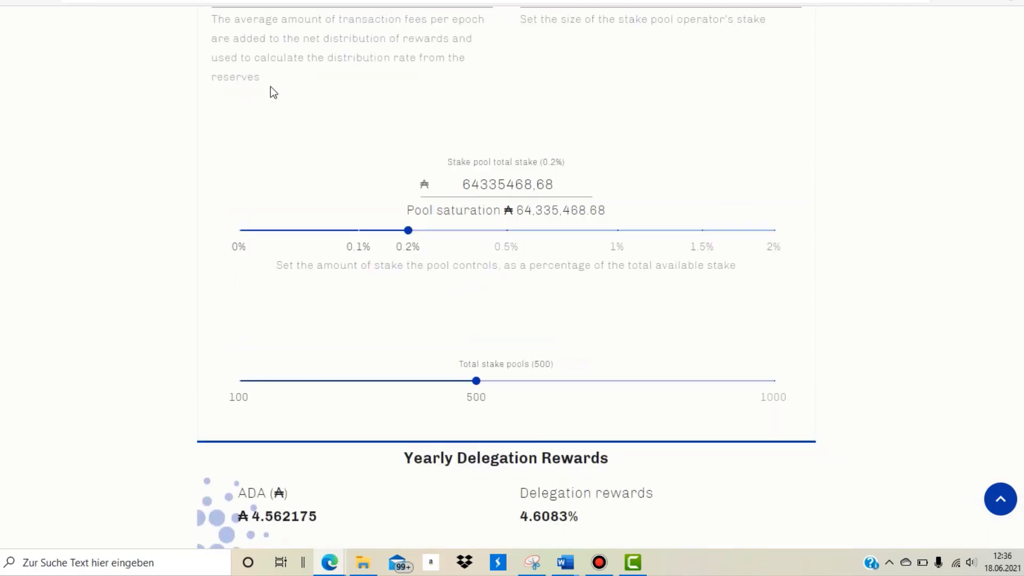
scroll(261, 80, "up", 2)
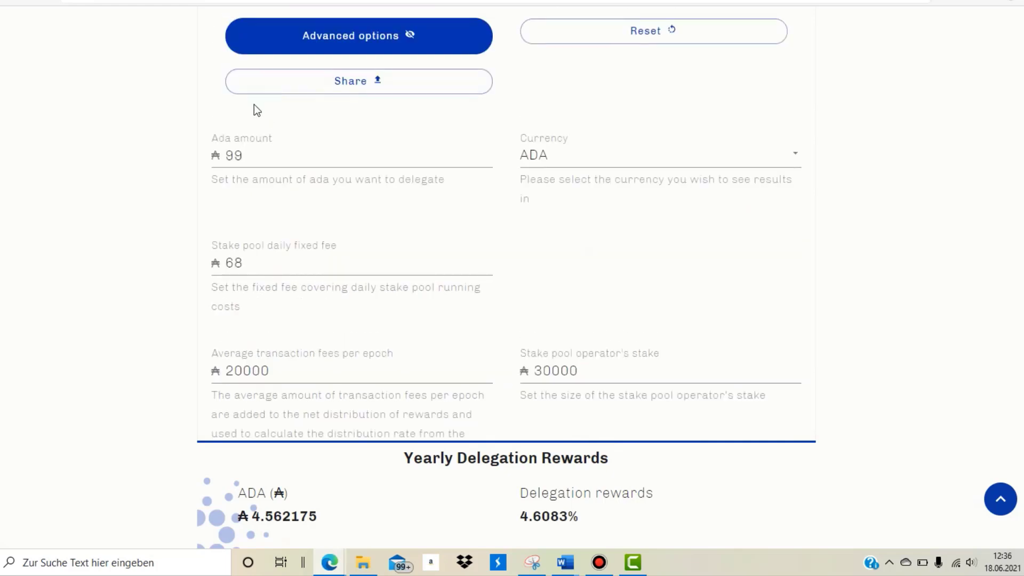
Step: Clear the 99 Ada amount and try the values 1 and 200
left_click(254, 144)
key("BackSpace")
key("BackSpace")
type("1")
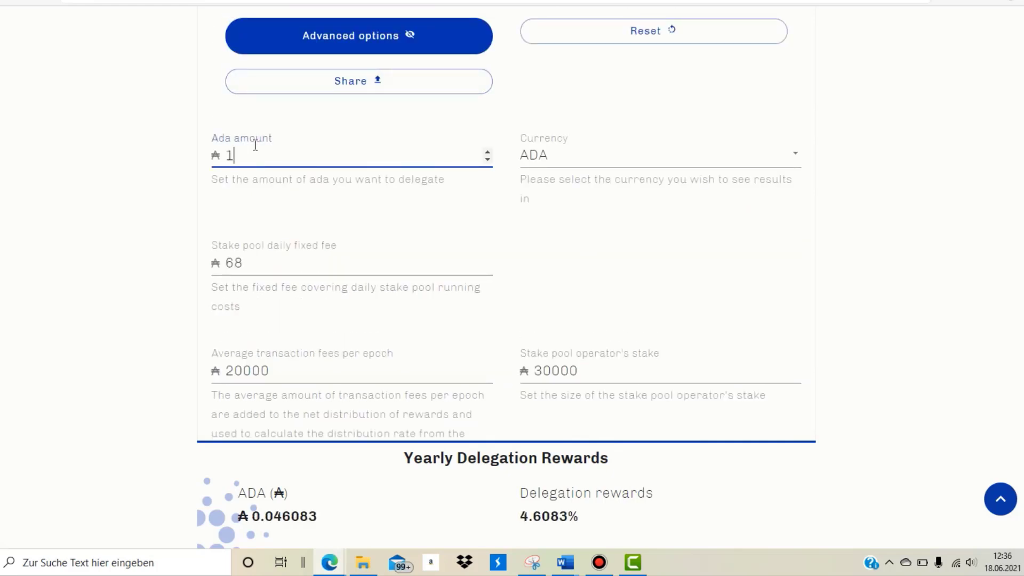
key("BackSpace")
type("200")
Step: Replace the amount with trial values 1000, 10 and 90, ending with 10000
left_click_drag(311, 160, 193, 157)
type("1000")
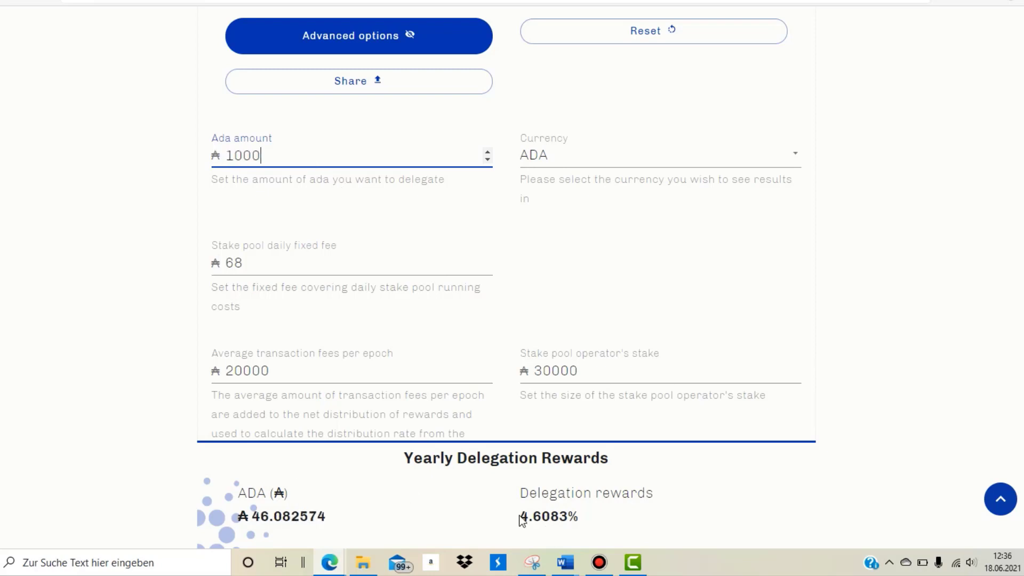
key("BackSpace")
key("BackSpace")
key("BackSpace")
key("BackSpace")
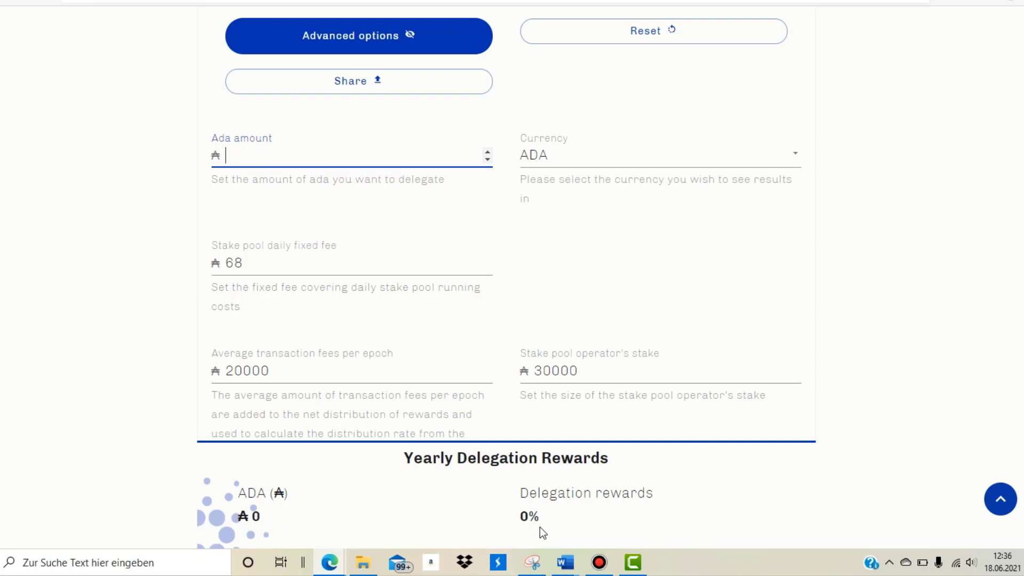
type("10")
key("BackSpace")
key("BackSpace")
type("90")
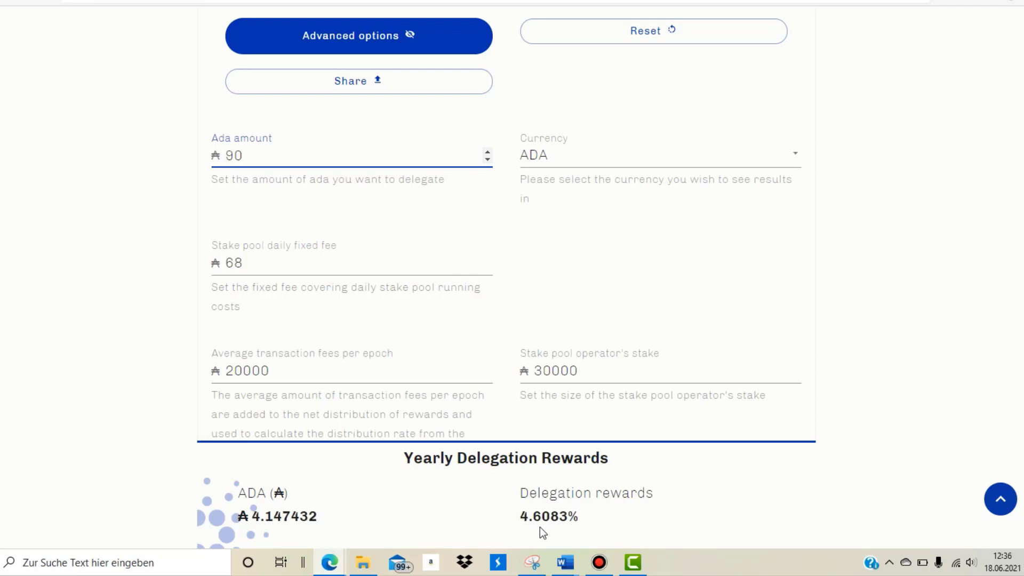
key("BackSpace")
key("BackSpace")
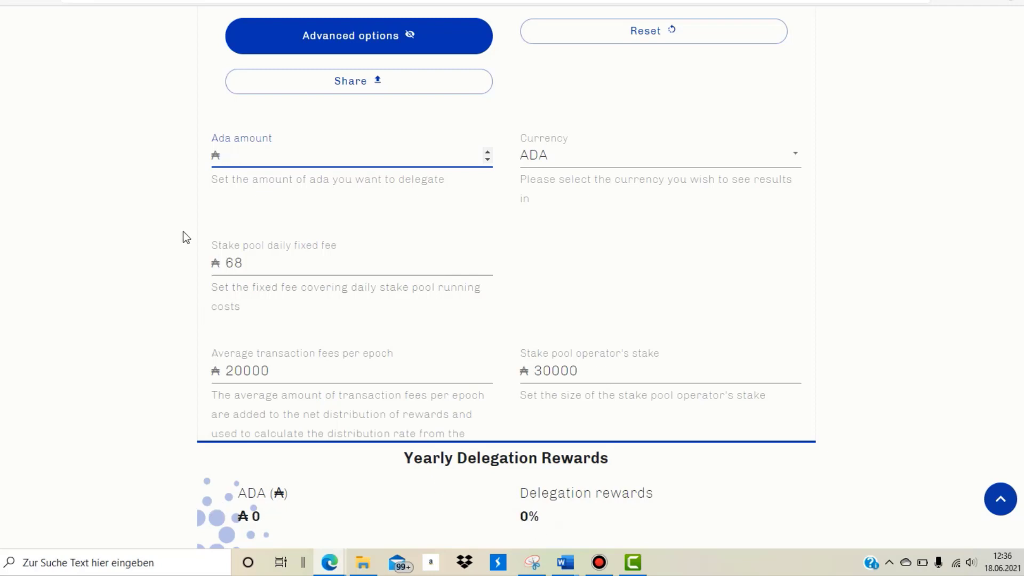
type("10000")
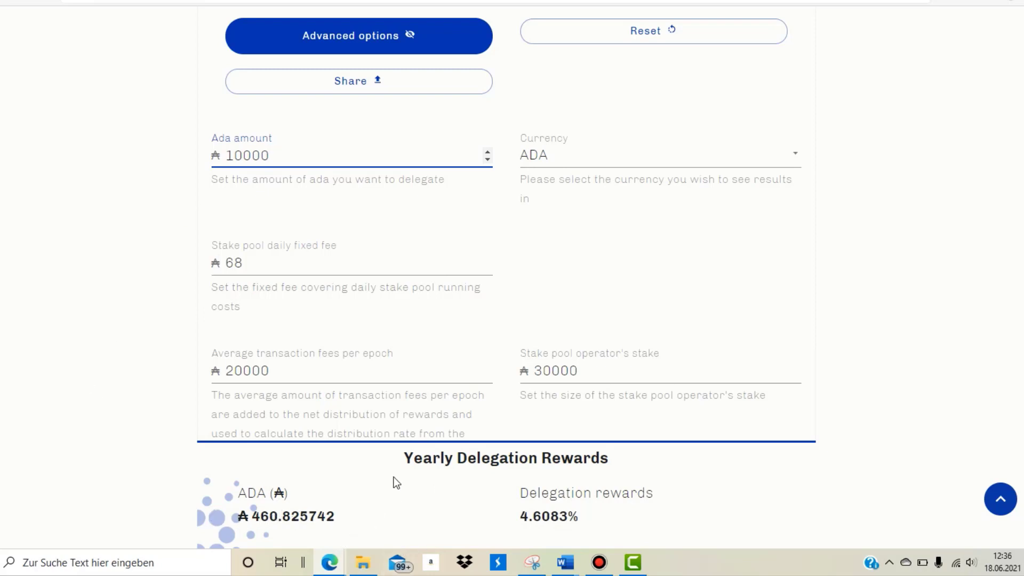
scroll(512, 288, "up", 15)
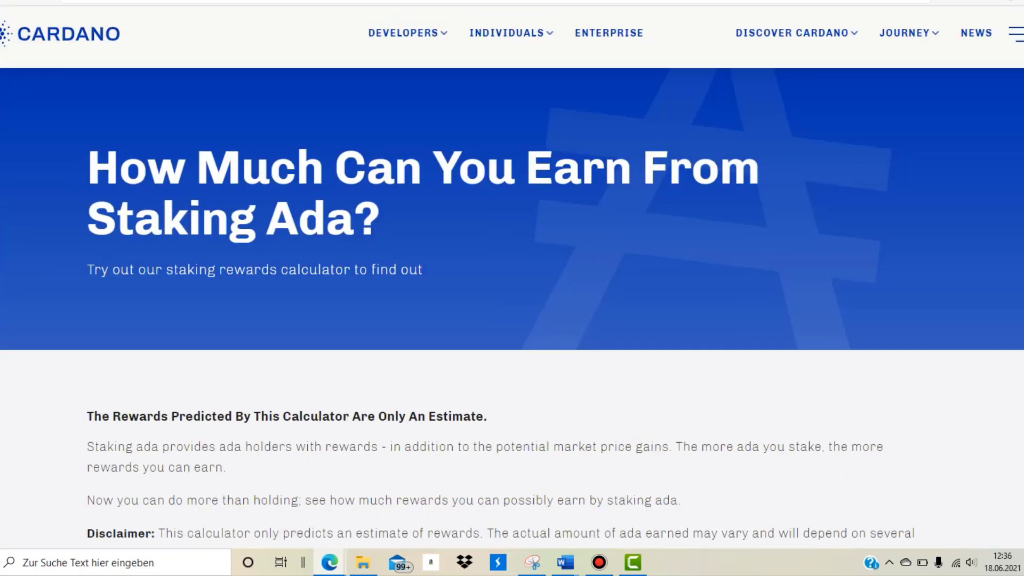
scroll(512, 288, "down", 1)
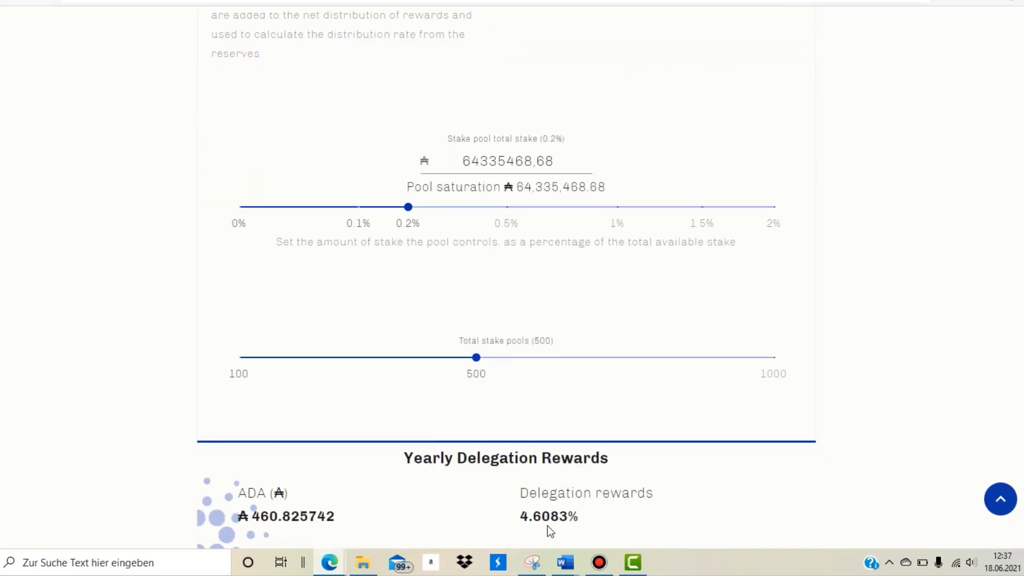
triple_click(554, 517)
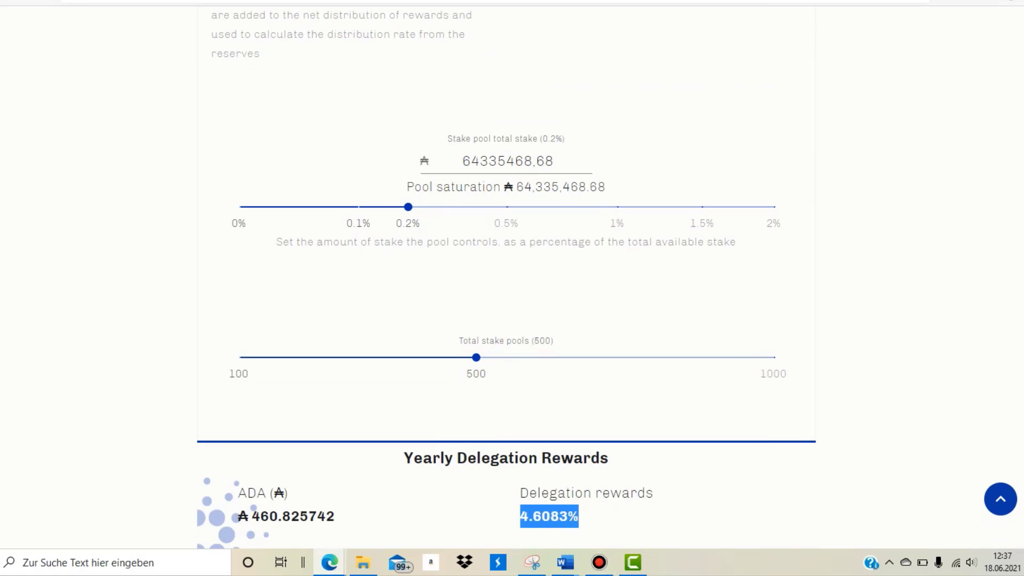
scroll(507, 224, "up", 10)
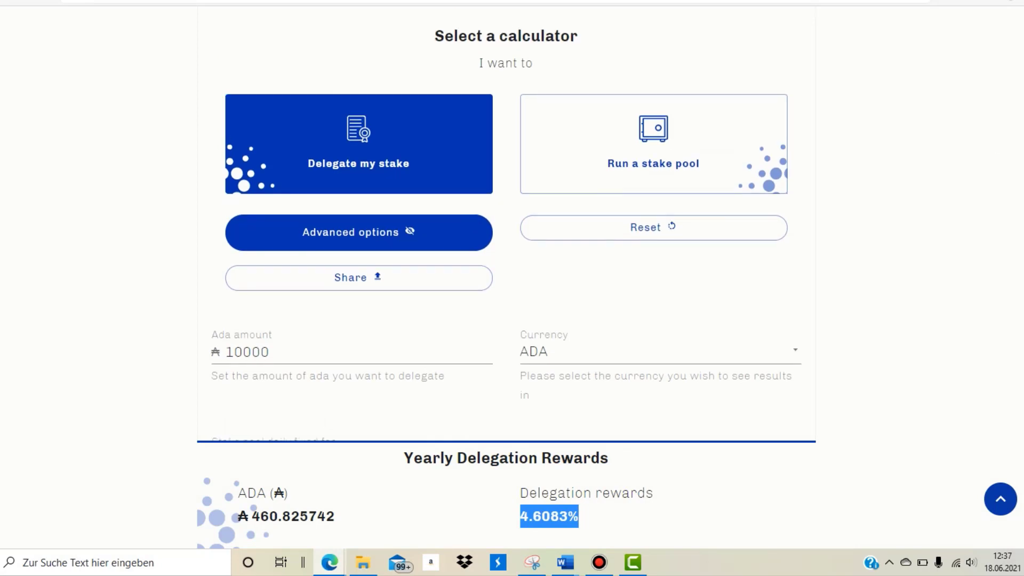
Step: Switch to Run a stake pool, turn Advanced options off, and return to Delegate my stake
left_click(635, 167)
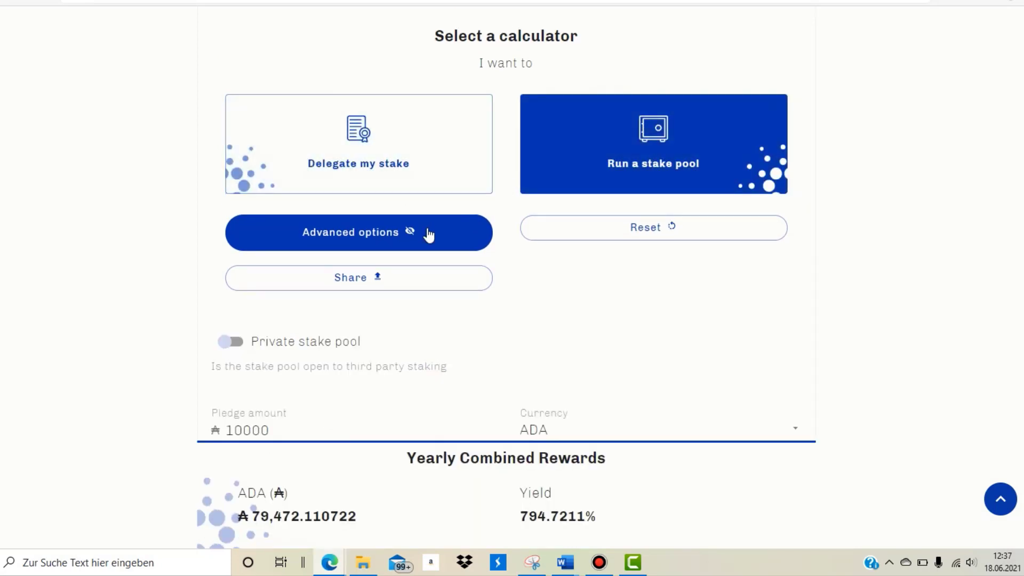
left_click(428, 235)
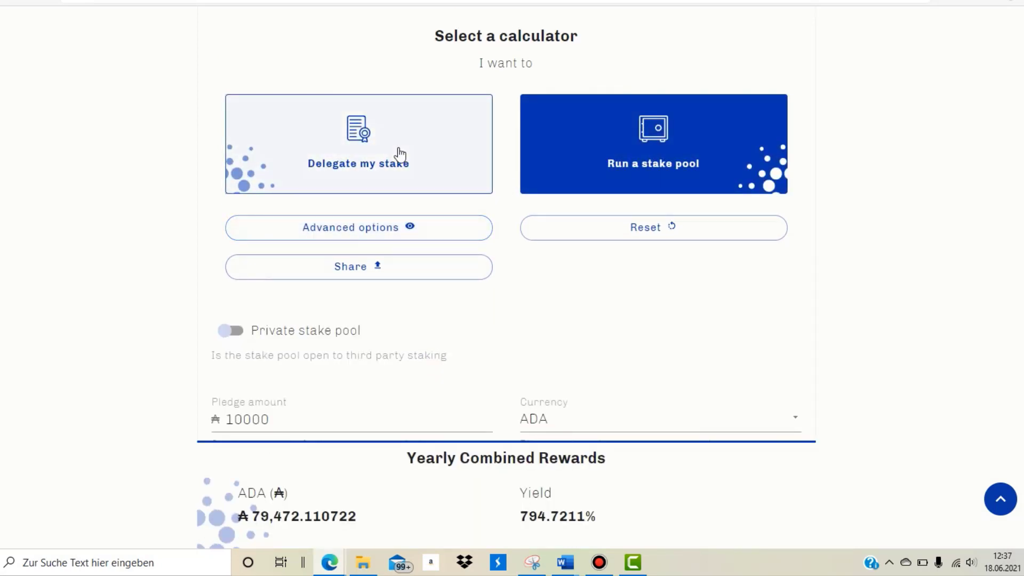
left_click(400, 154)
scroll(631, 190, "down", 4)
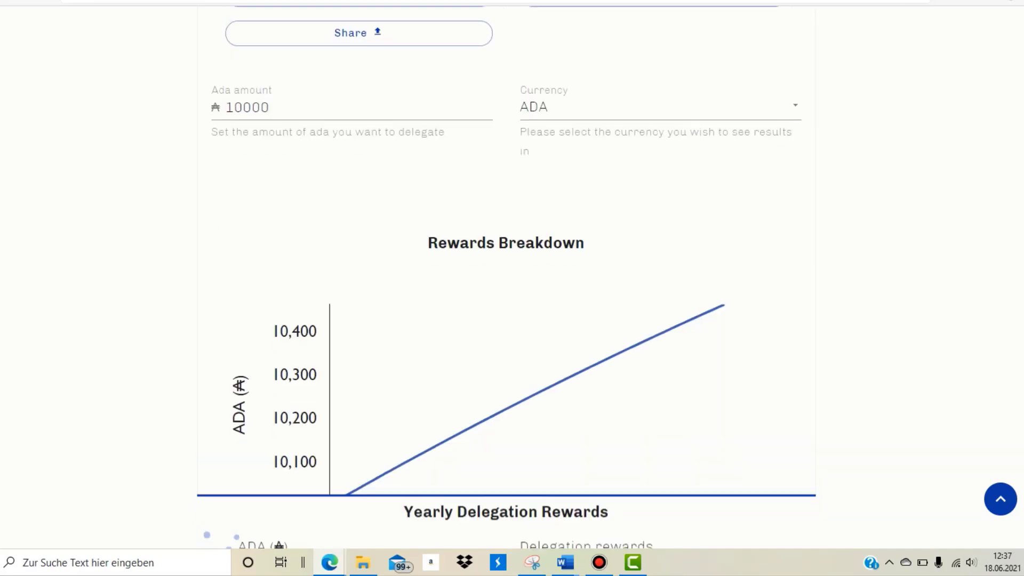
scroll(380, 171, "down", 4)
scroll(380, 171, "up", 10)
scroll(380, 172, "down", 3)
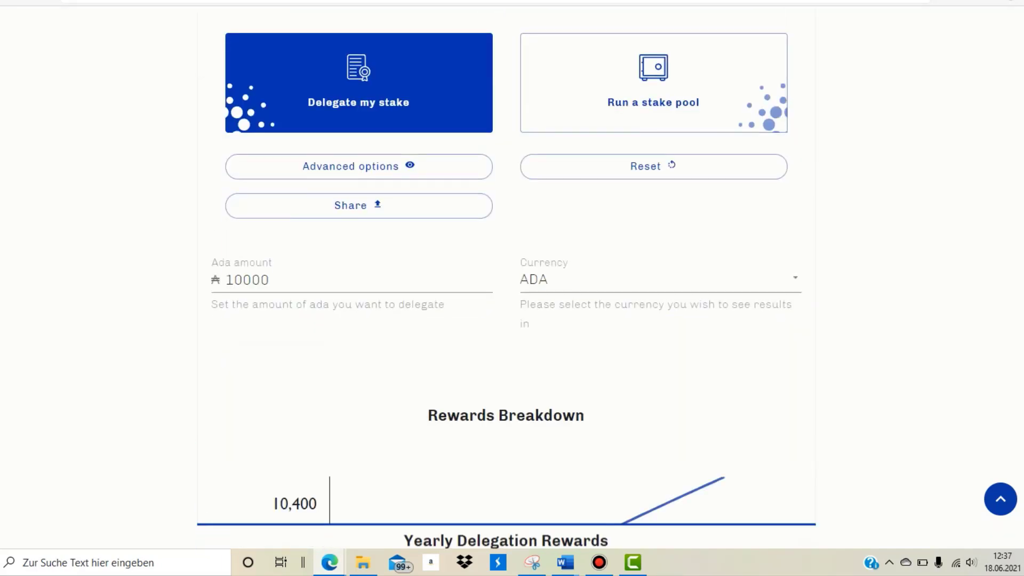
Step: Toggle Advanced options on and off again, ending on Delegate my stake with 10000 ada
left_click(380, 170)
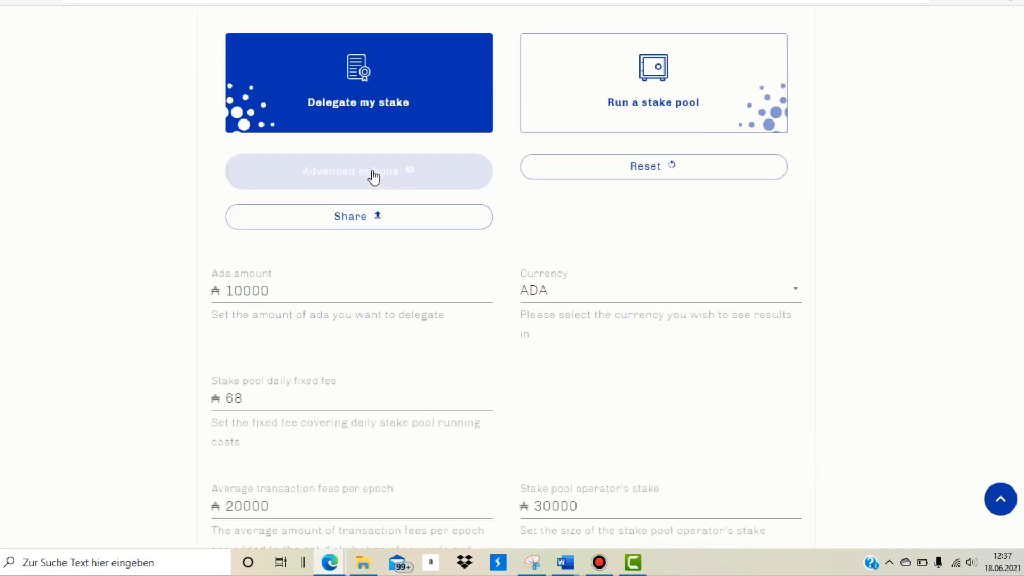
left_click(414, 183)
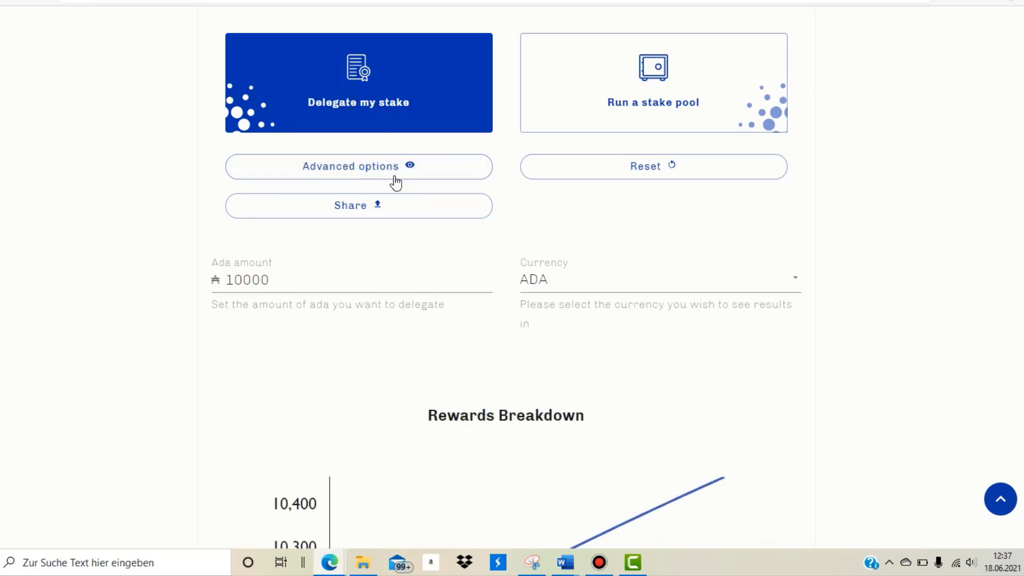
left_click(640, 127)
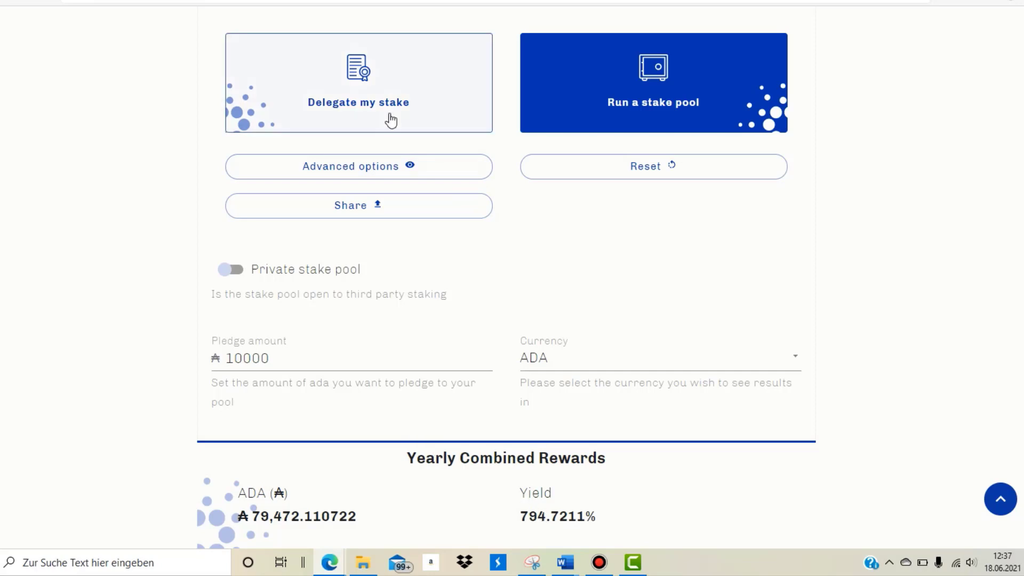
left_click(309, 56)
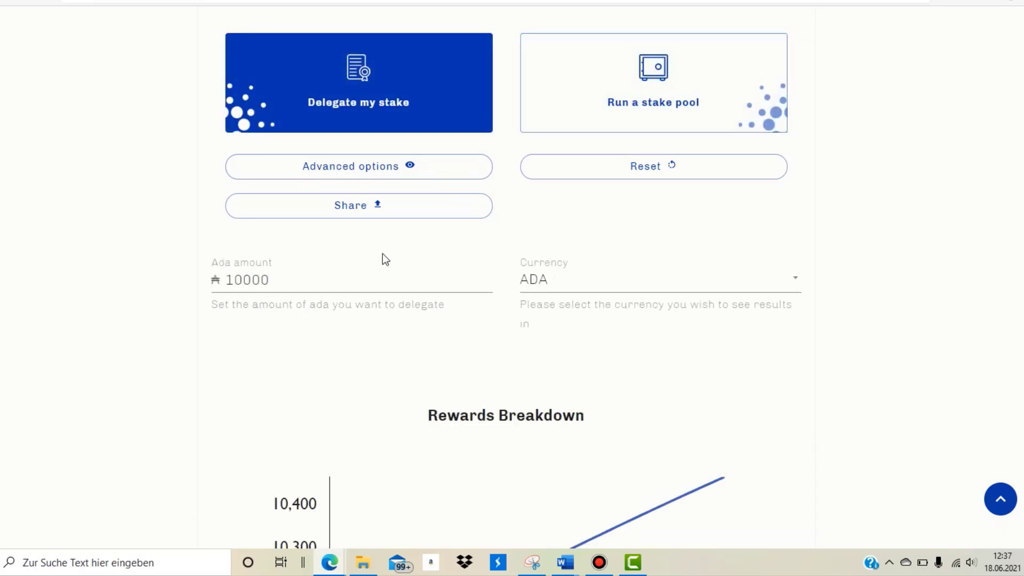
left_click(367, 273)
Step: Delete one zero to make the Ada amount 1000 and view the ₳46.082574 Rewards Breakdown chart
key("BackSpace")
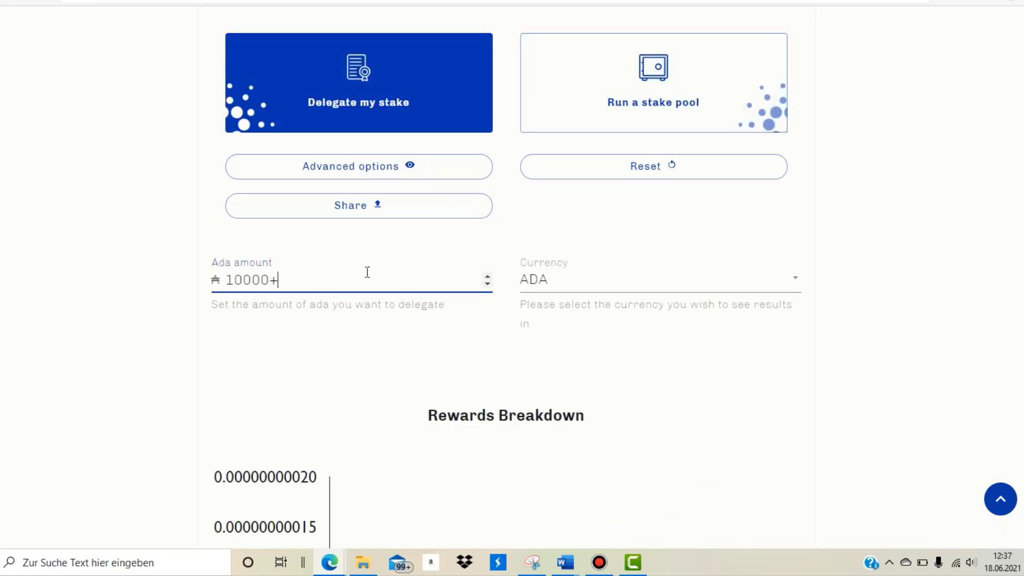
scroll(933, 228, "down", 10)
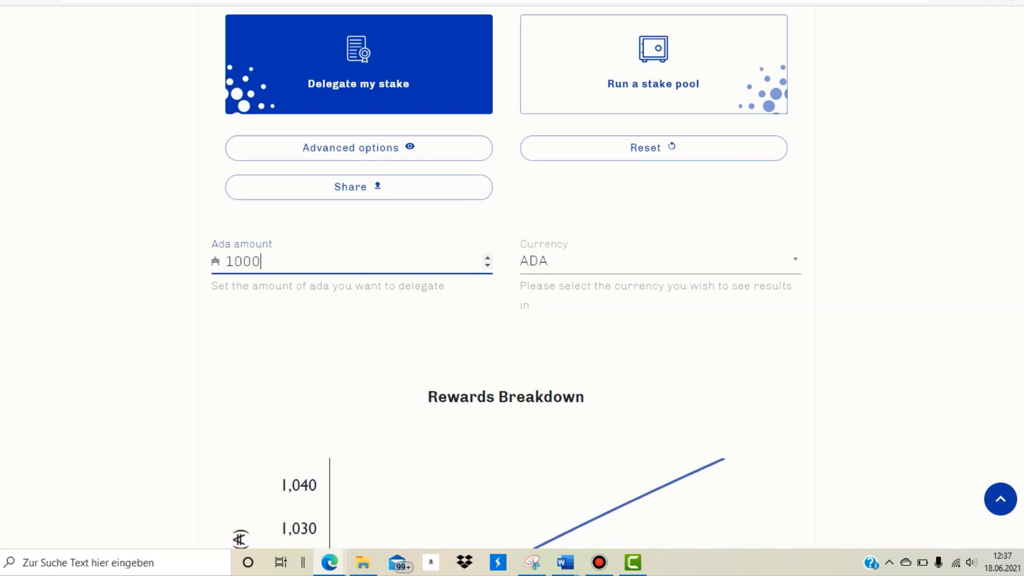
scroll(408, 376, "up", 5)
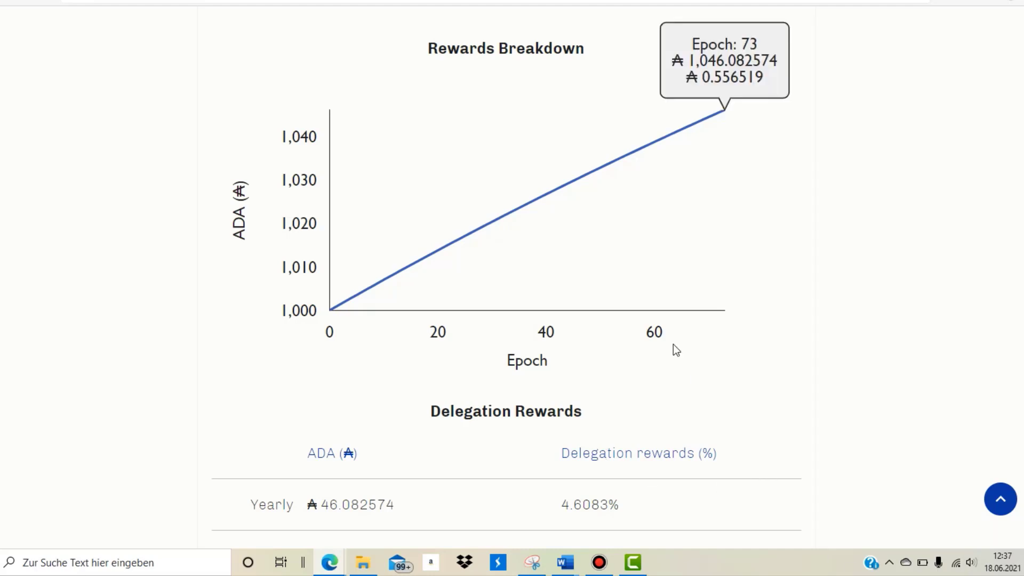
mouse_move(509, 190)
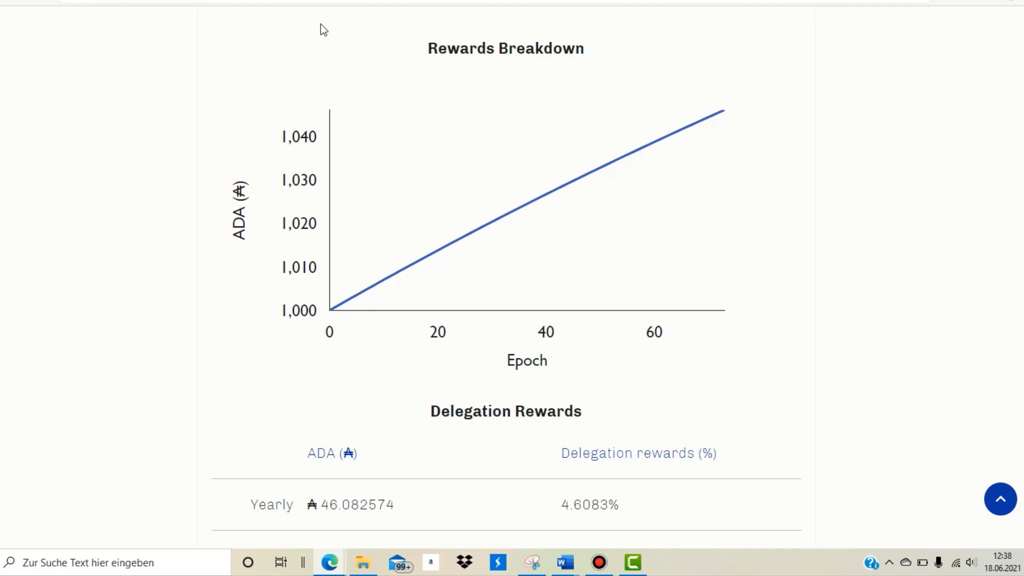
mouse_move(574, 153)
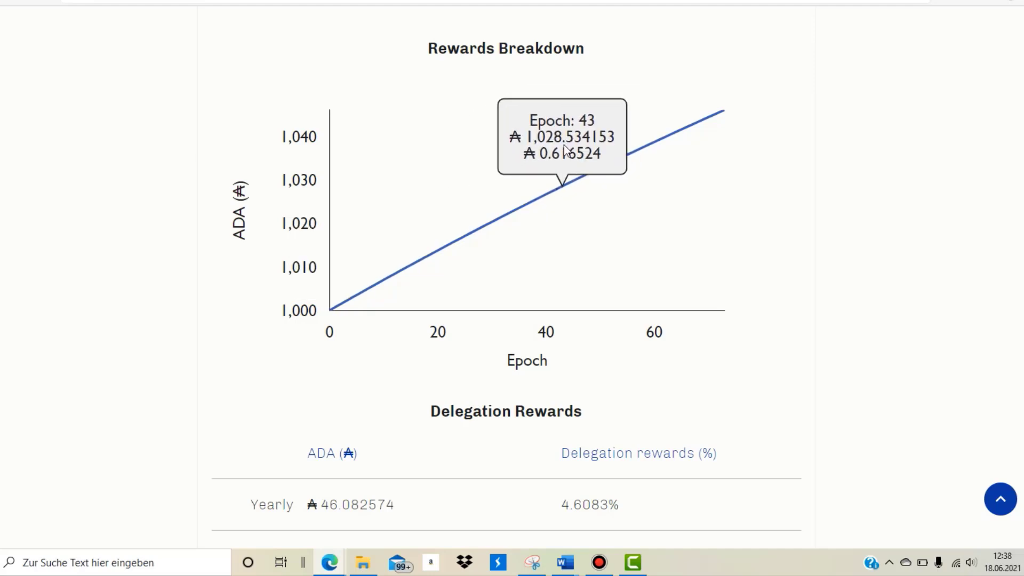